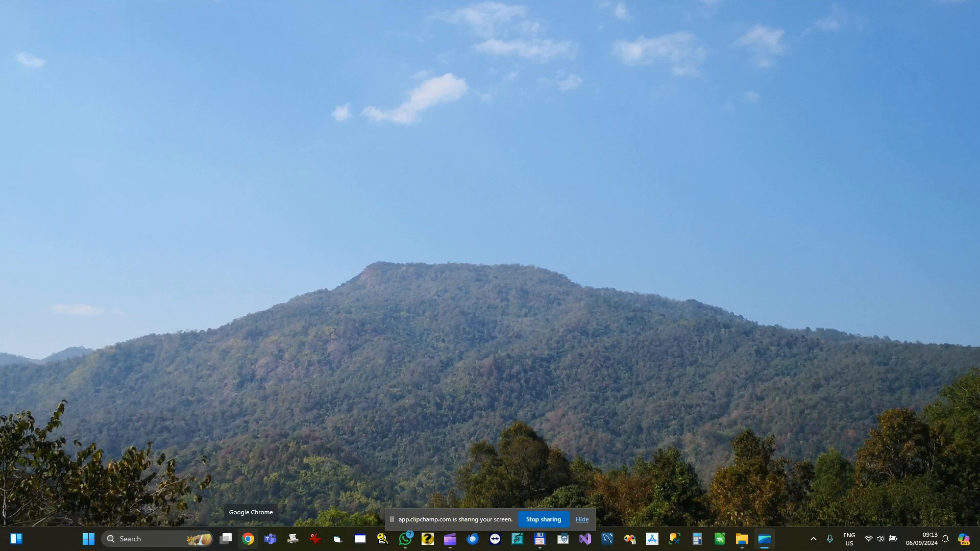
left_click(248, 539)
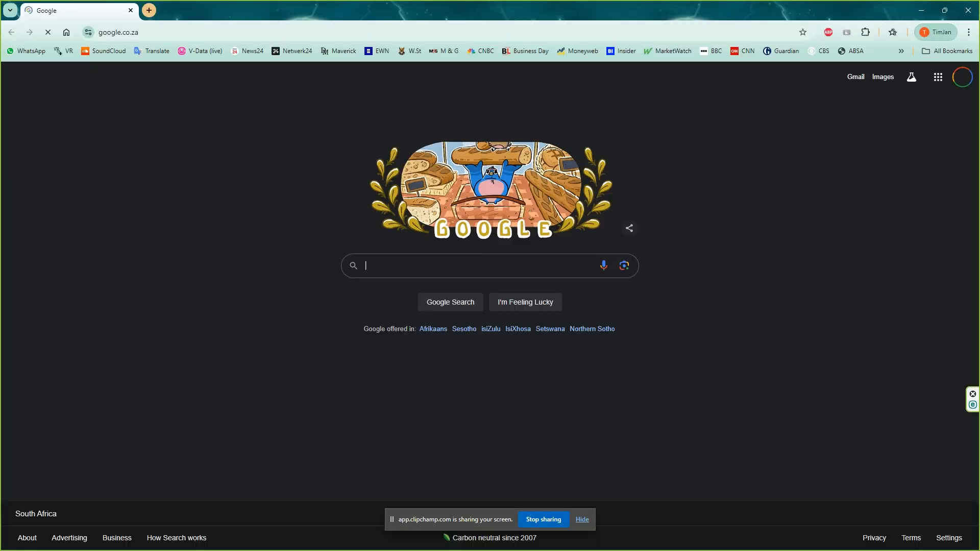
left_click(139, 32)
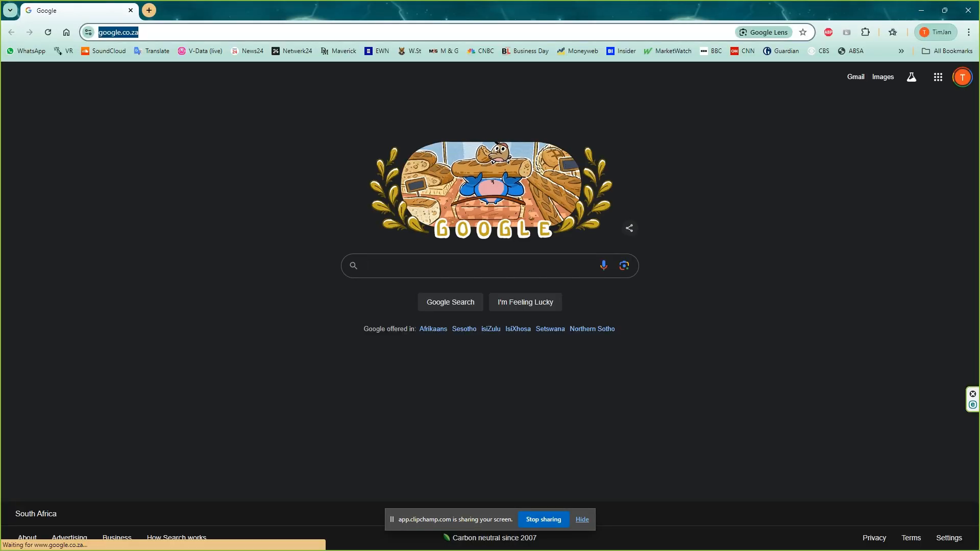
type("www")
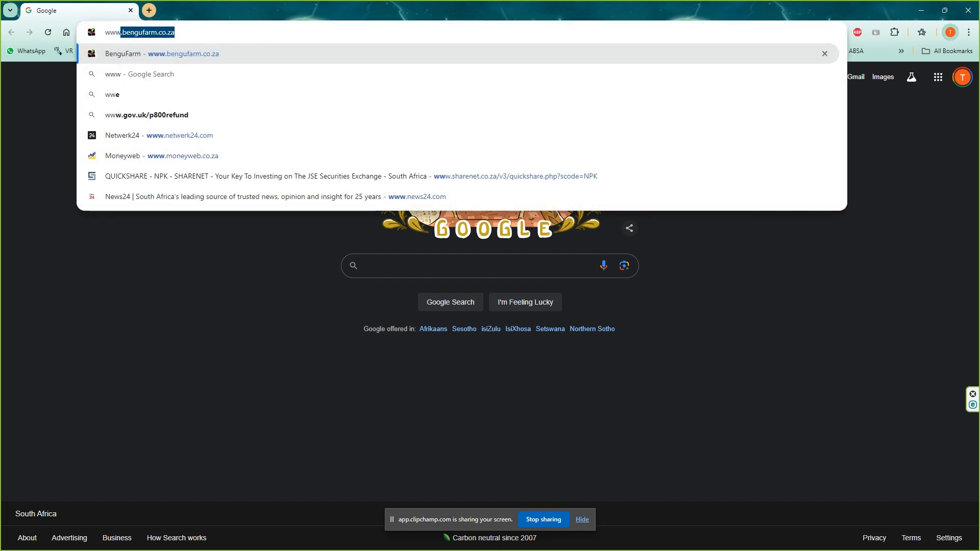
type(".beng")
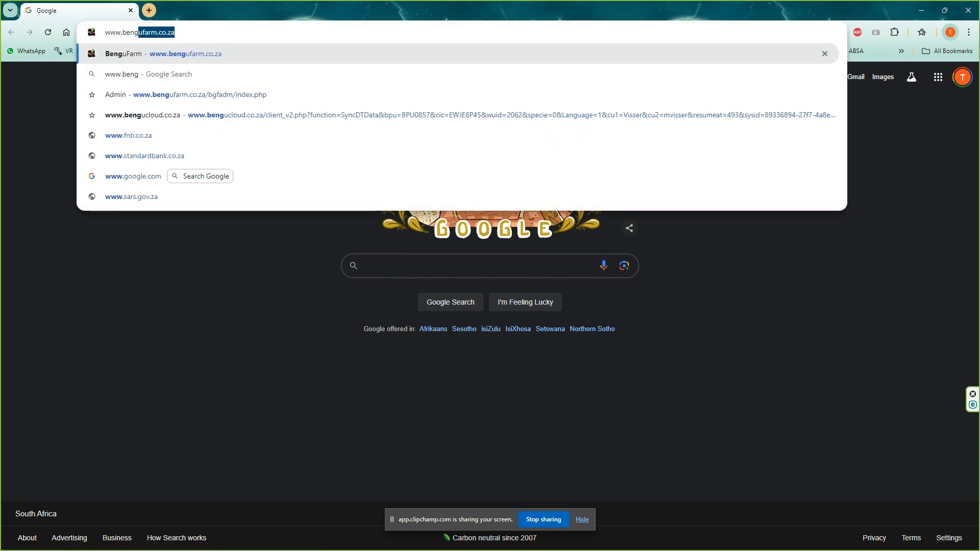
type("ufarm.co.za")
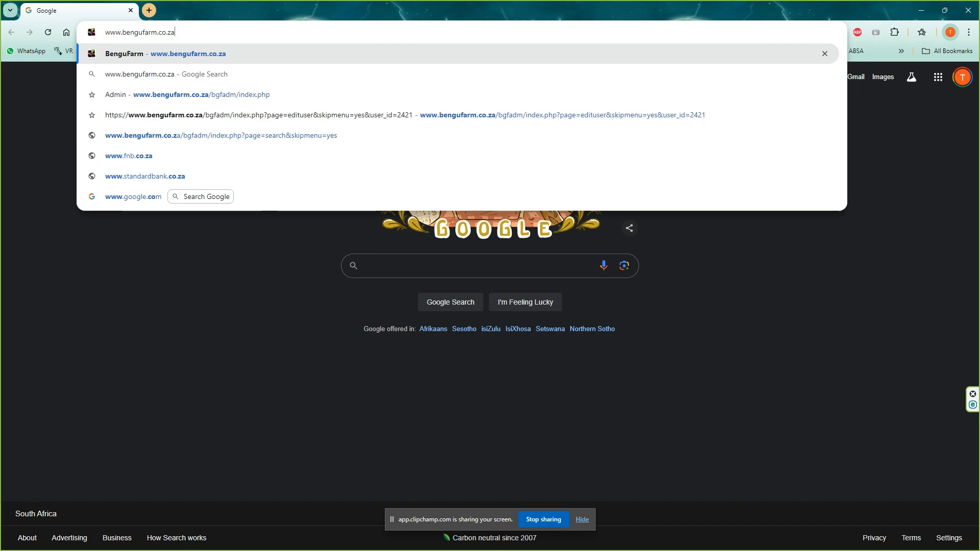
key("Return")
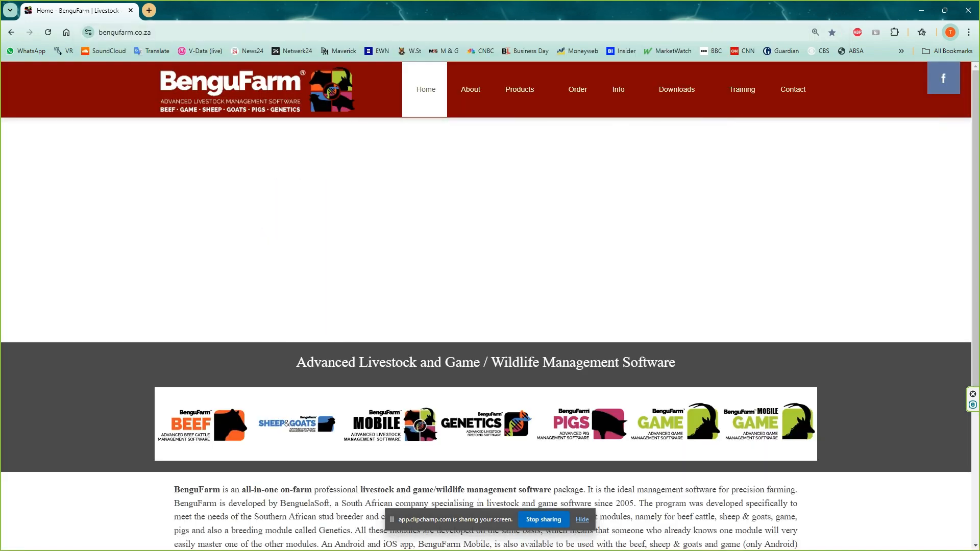
Open the Software page from the site's Downloads section
mouse_move(707, 104)
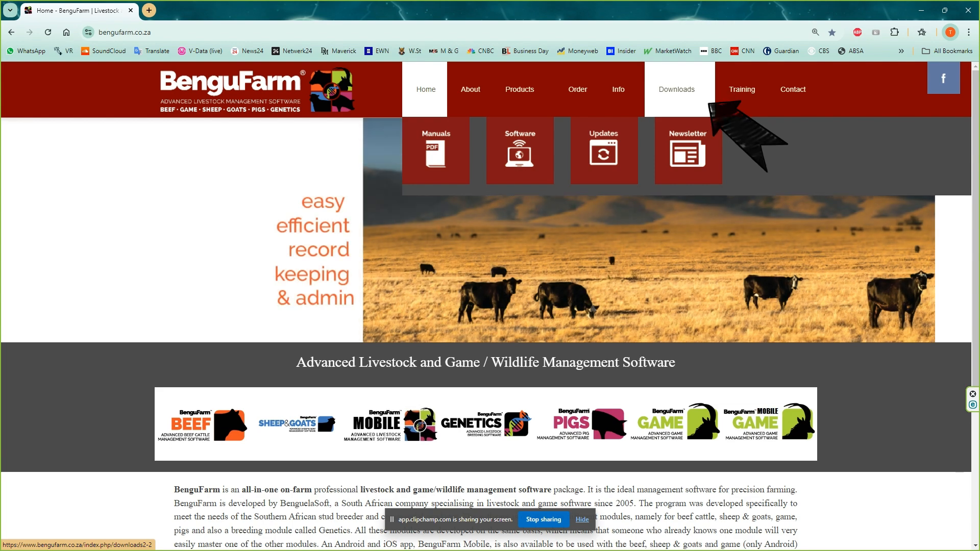
mouse_move(677, 103)
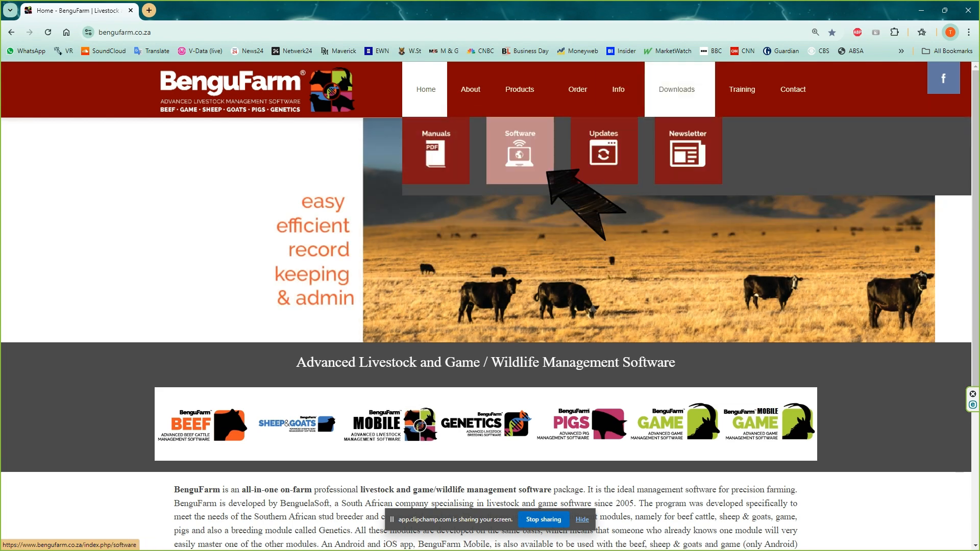
left_click(550, 175)
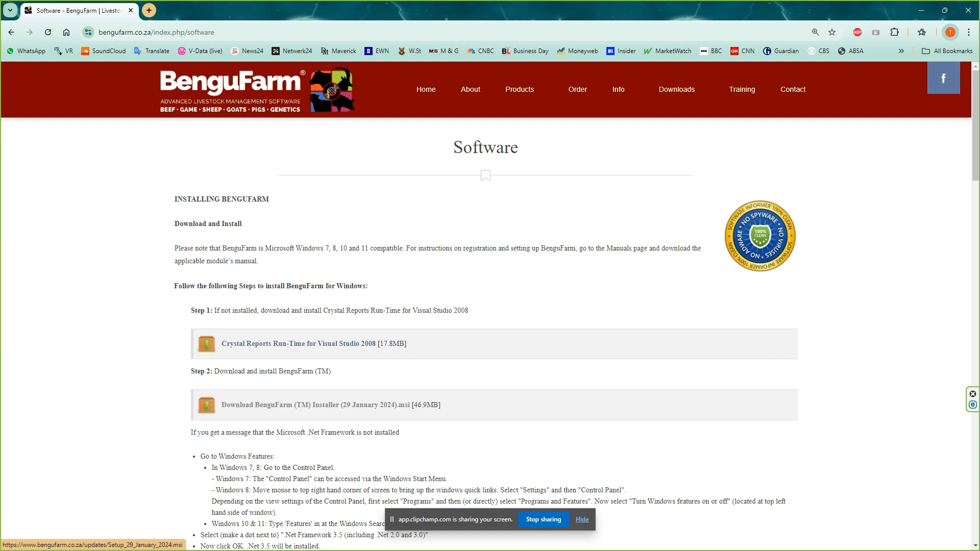
Save the BenguFarm (TM) Installer (29 January 2024).msi link to Downloads as Setup_29_January_2024.msi
right_click(304, 405)
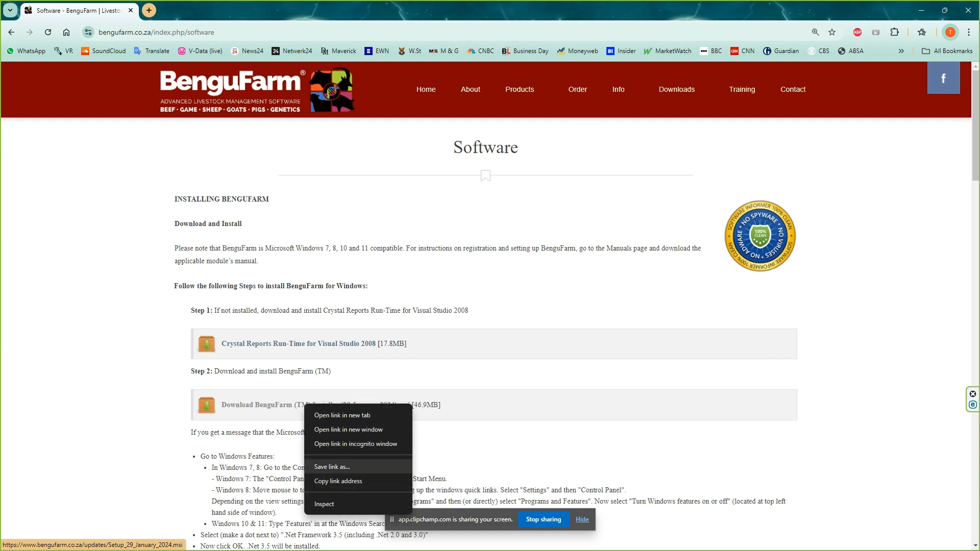
left_click(332, 466)
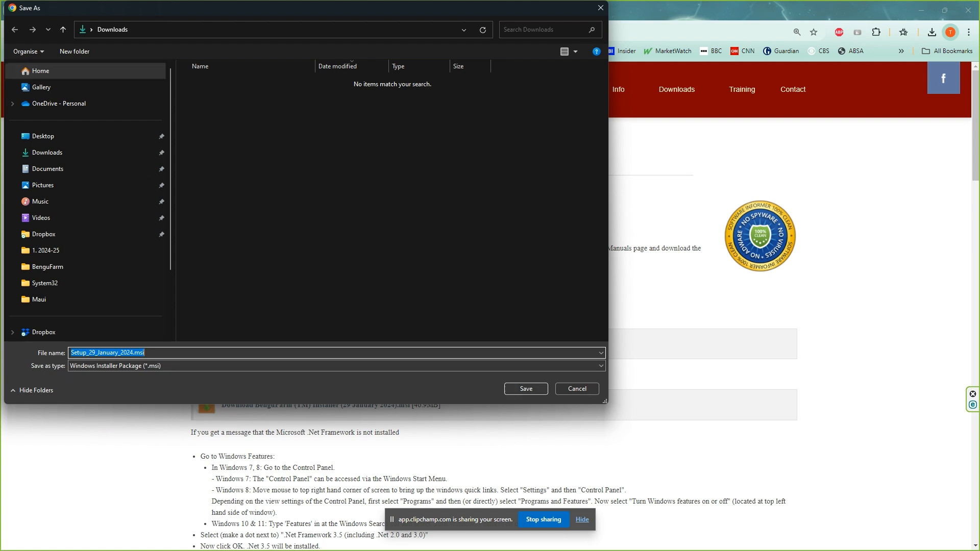
key("Return")
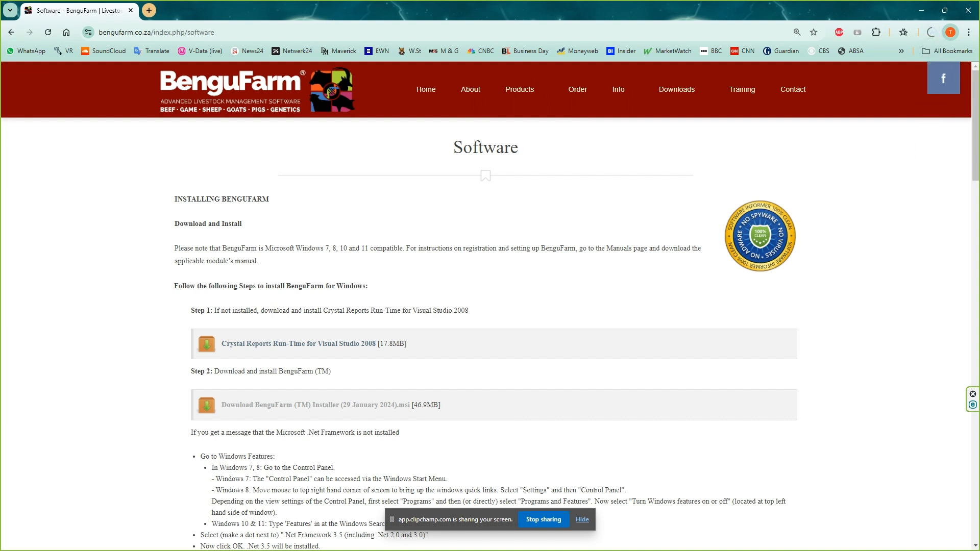
Show the downloaded Setup_29_January_2024.msi in its folder and launch it
left_click(930, 33)
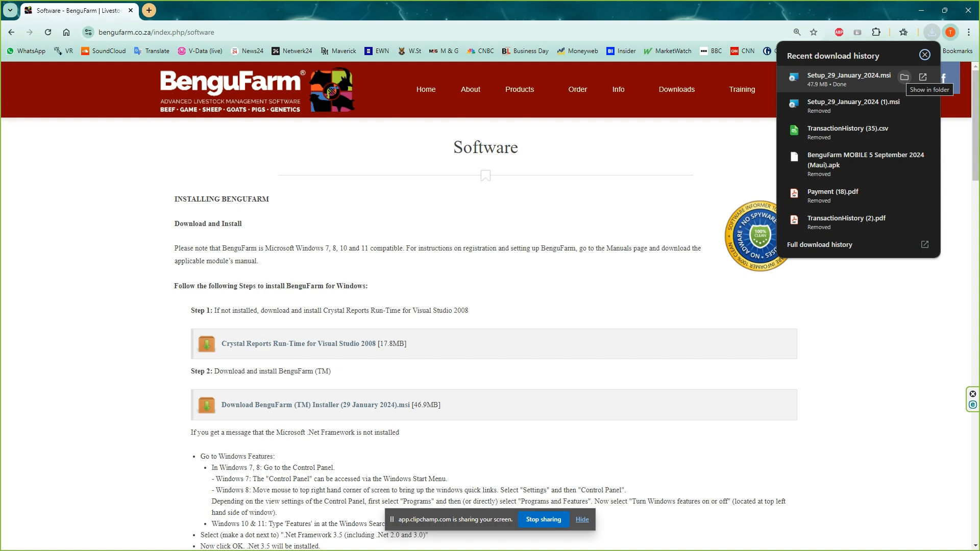
left_click(905, 76)
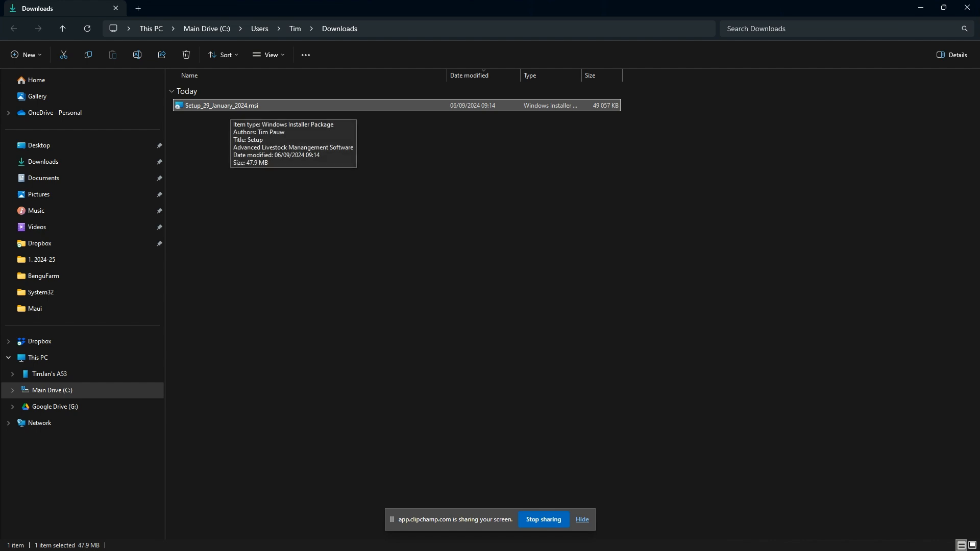
double_click(230, 106)
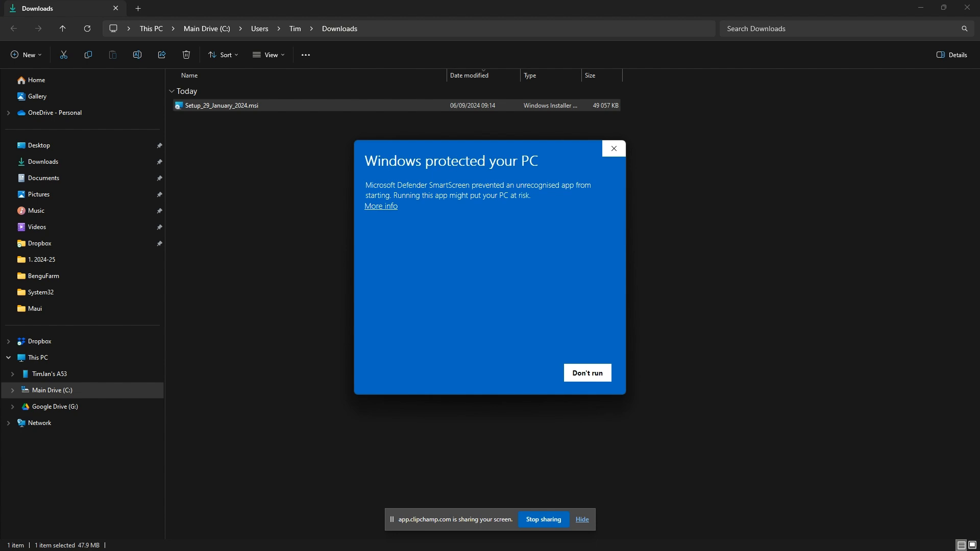
Run the installer anyway past the SmartScreen warning, and decline the offer to get the .NET Framework from the web
left_click(380, 206)
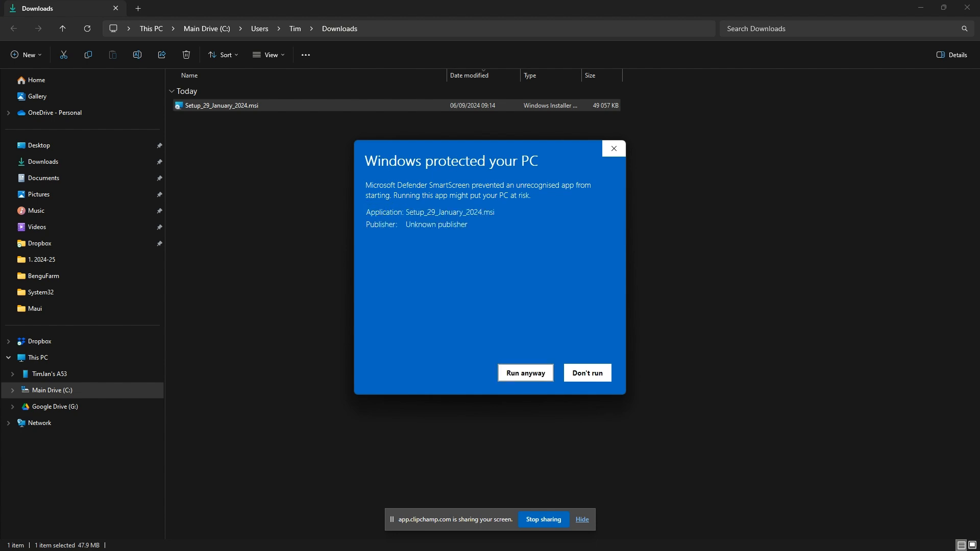
left_click(525, 373)
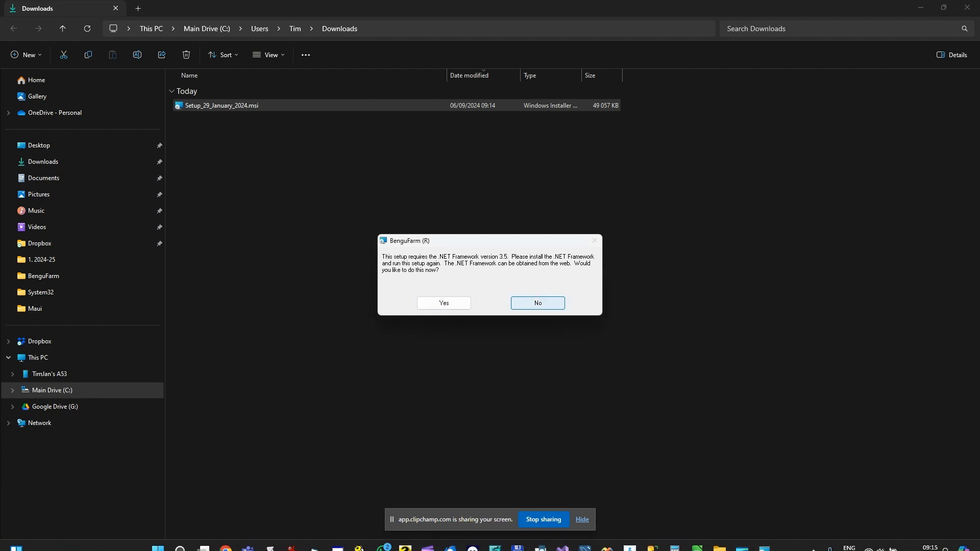
left_click(538, 302)
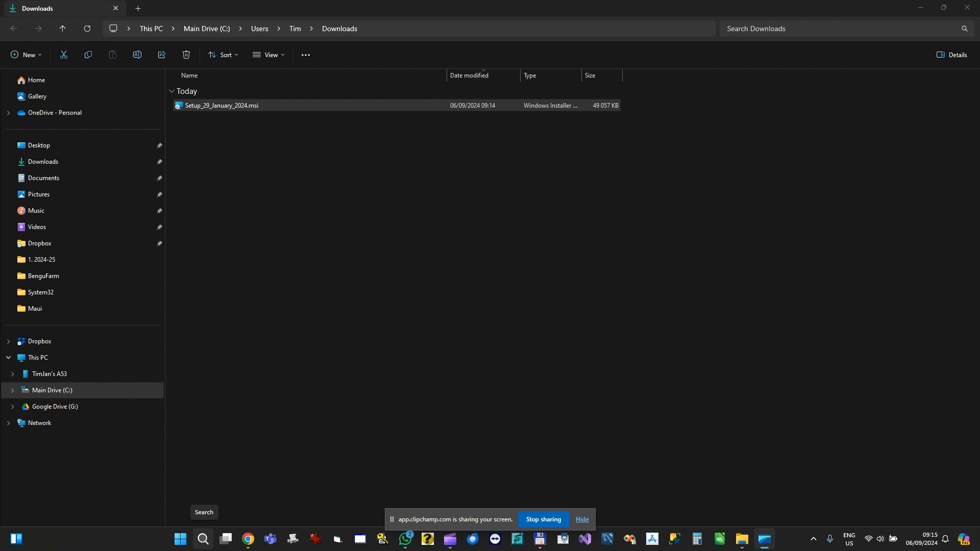
Search Windows for "windows features" and open Turn Windows features on or off
left_click(203, 539)
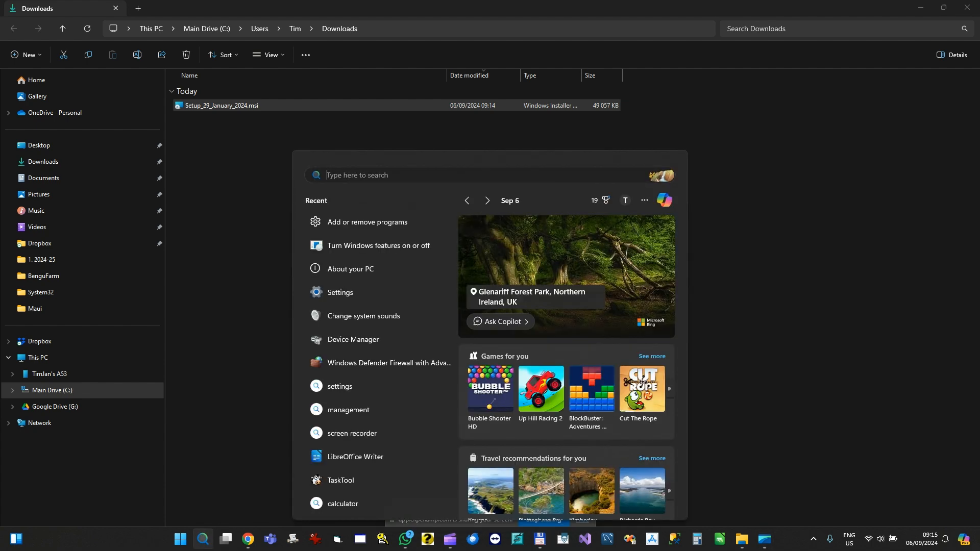
type("windows")
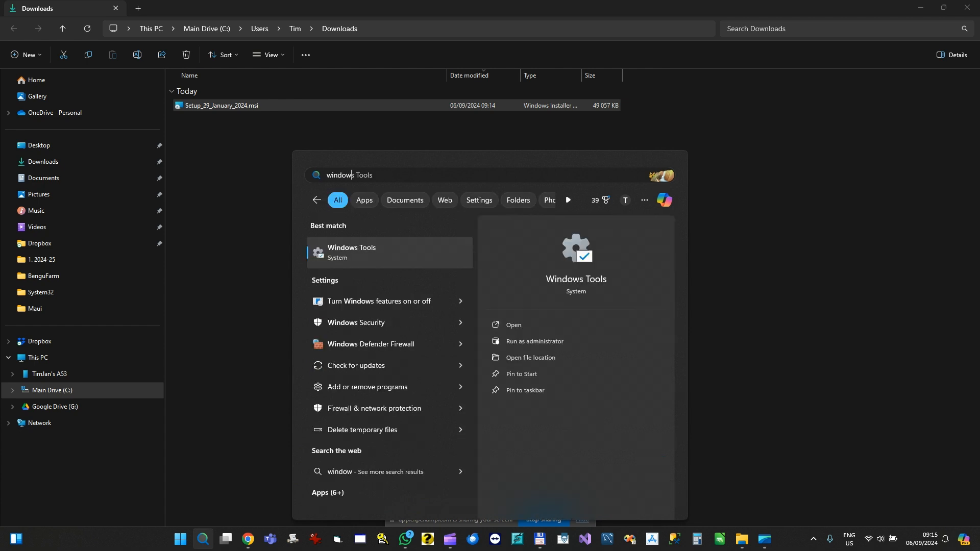
type(" feat")
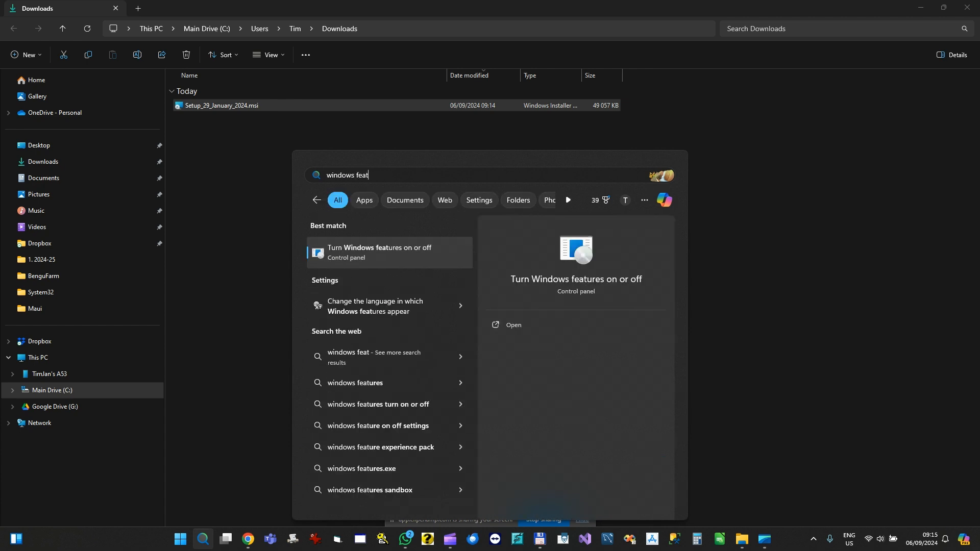
type("ures")
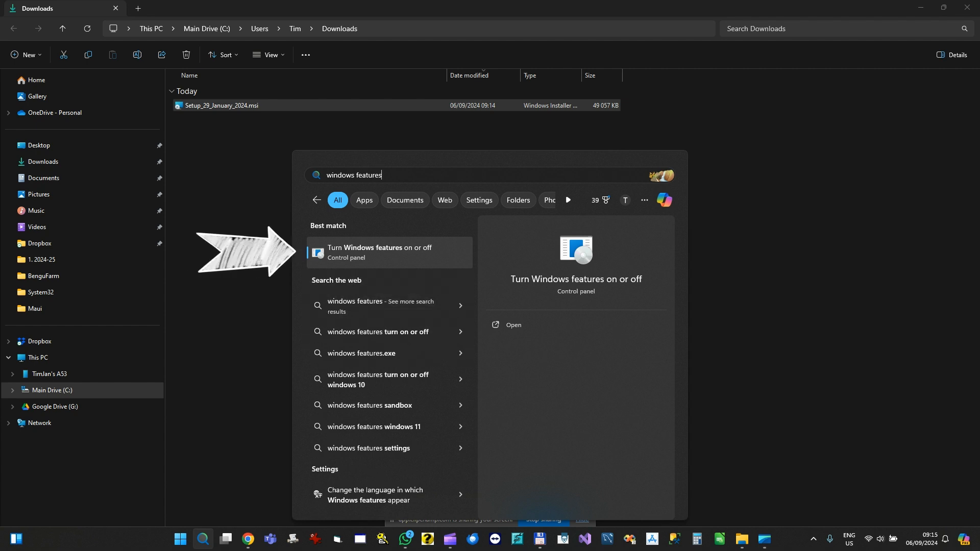
key("Return")
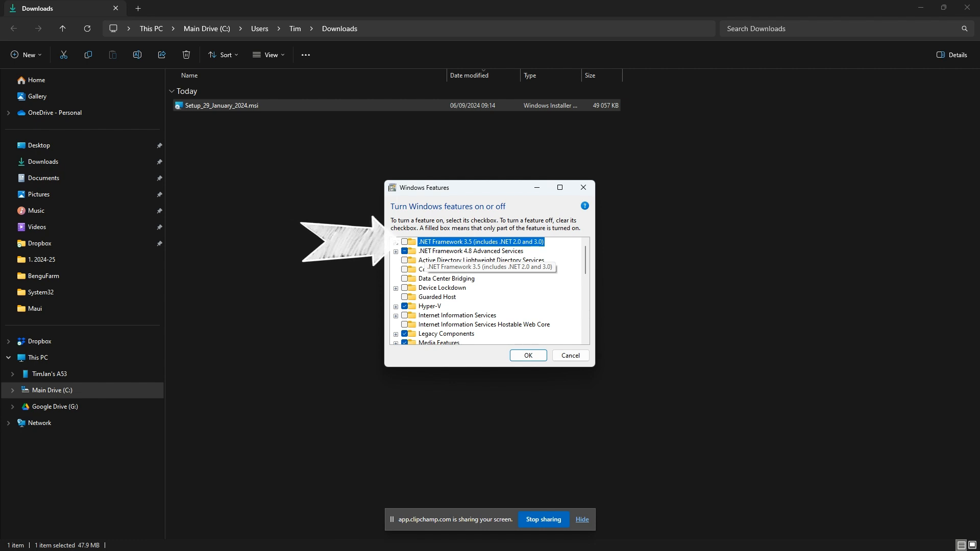
Enable .NET Framework 3.5 (includes .NET 2.0 and 3.0), letting Windows Update download the needed files, then close the dialog
left_click(404, 242)
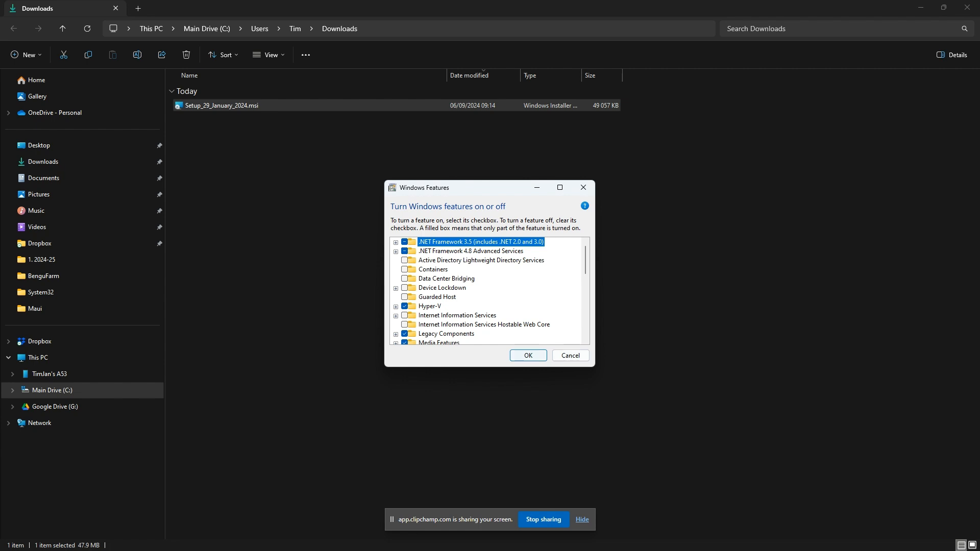
key("Return")
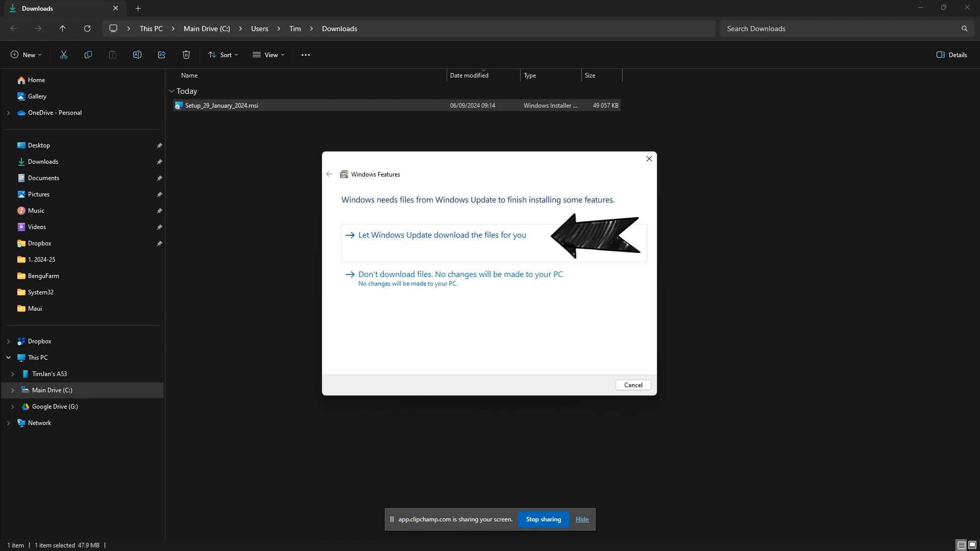
left_click(442, 235)
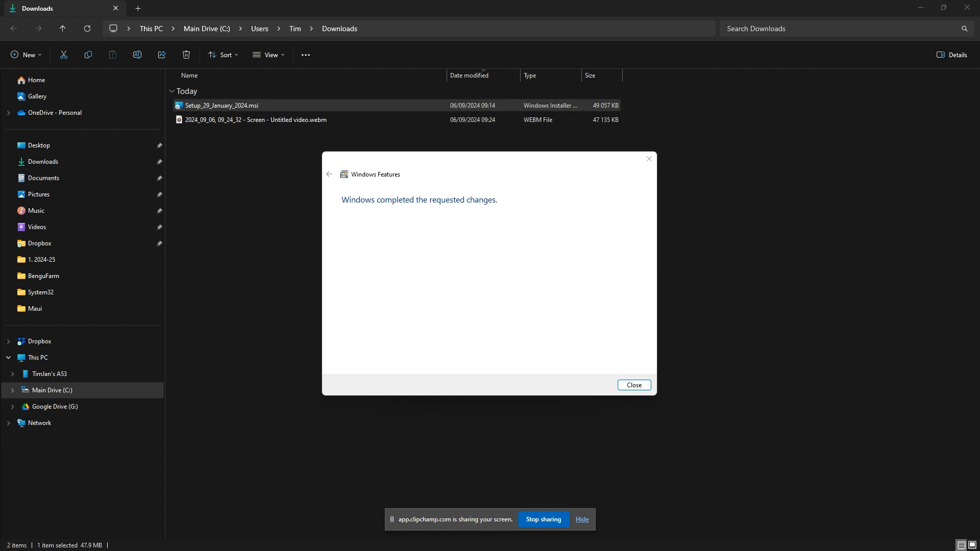
key("Return")
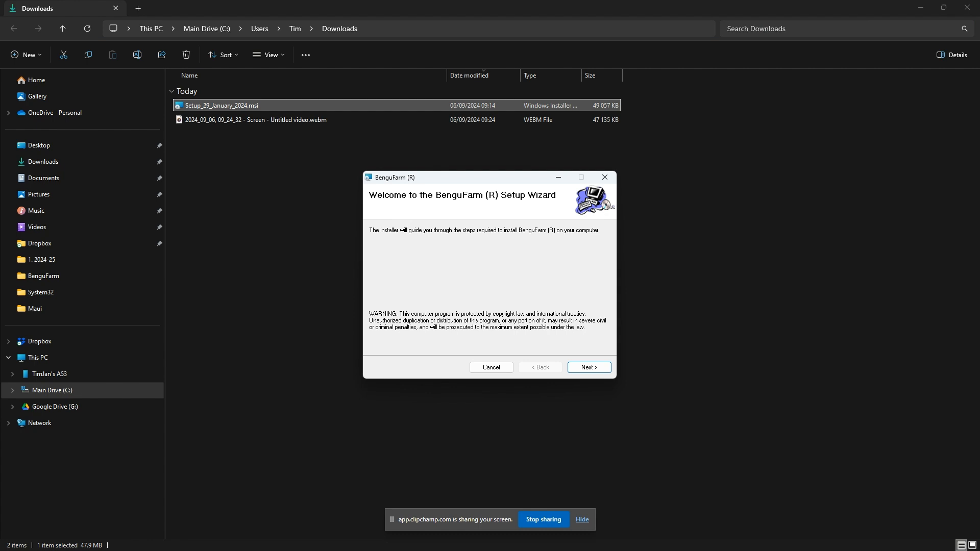
Complete the BenguFarm Setup Wizard, agreeing to the licence and installing to C:\Program Files (x86)\BenguelaSoft\BenguFarm\ for Everyone
key("Return")
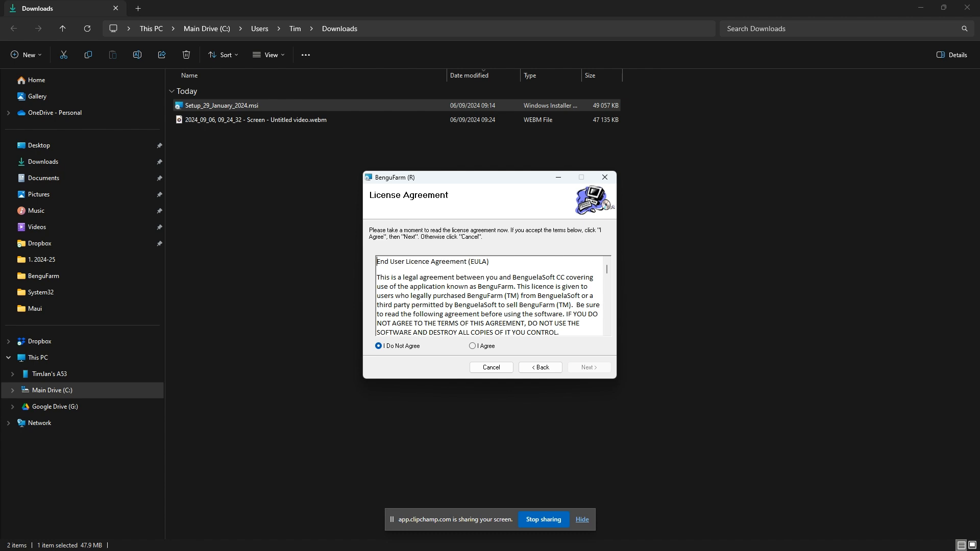
left_click(473, 346)
key("Return")
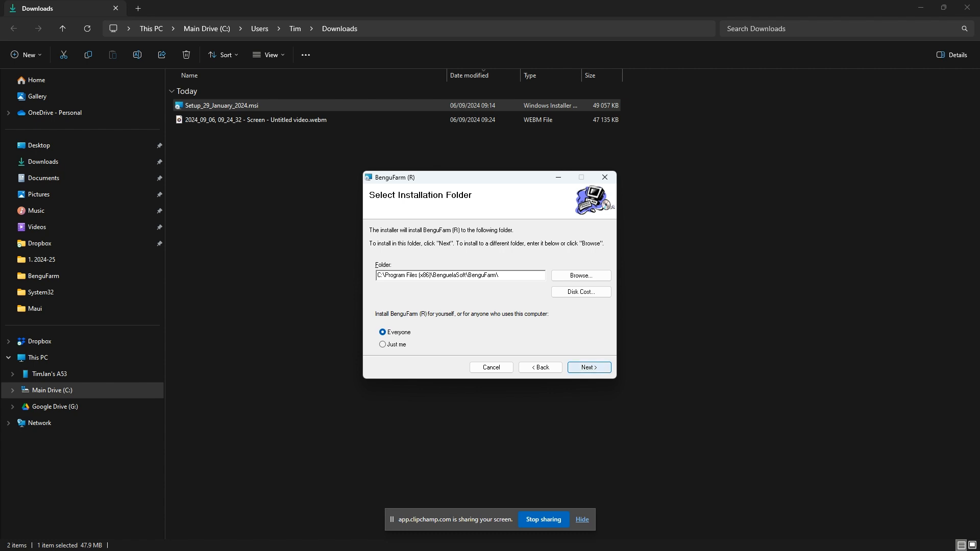
left_click(589, 367)
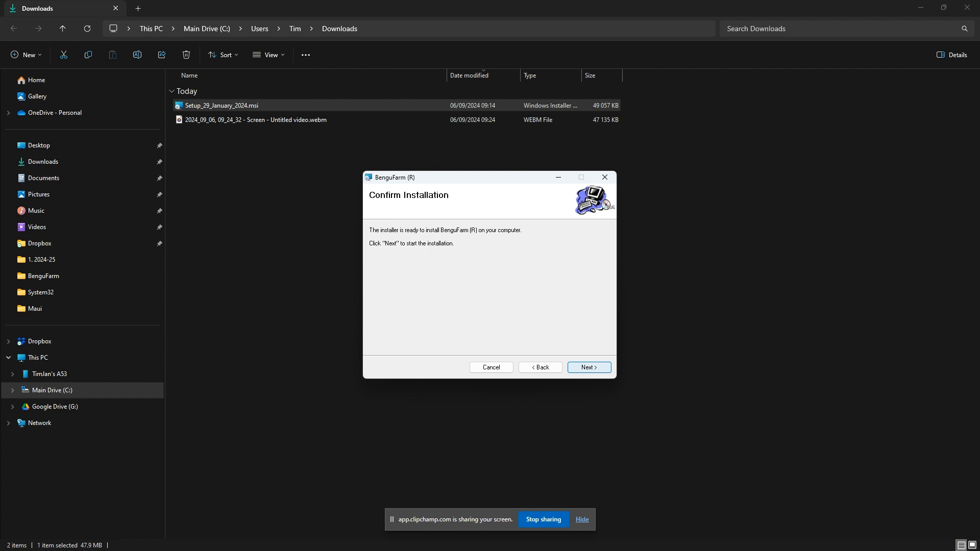
left_click(589, 367)
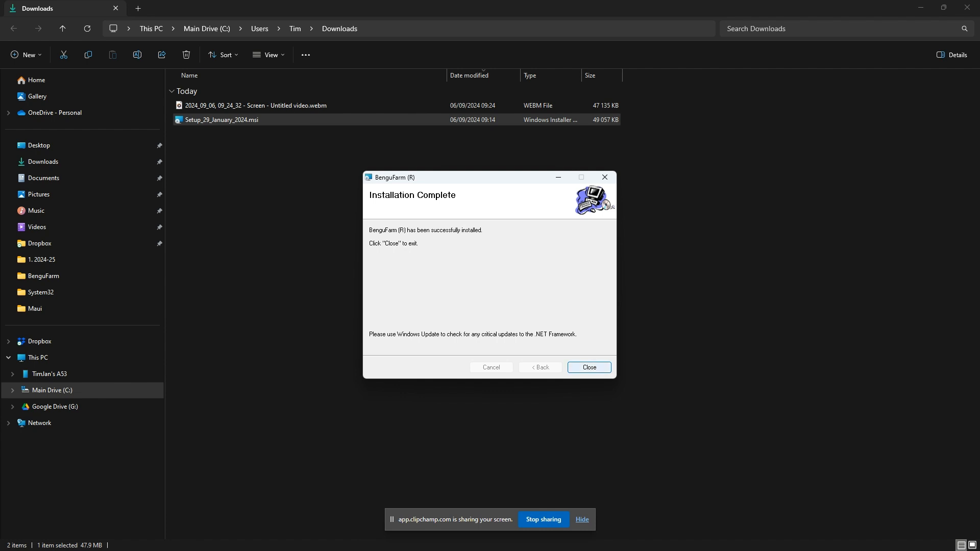
left_click(589, 368)
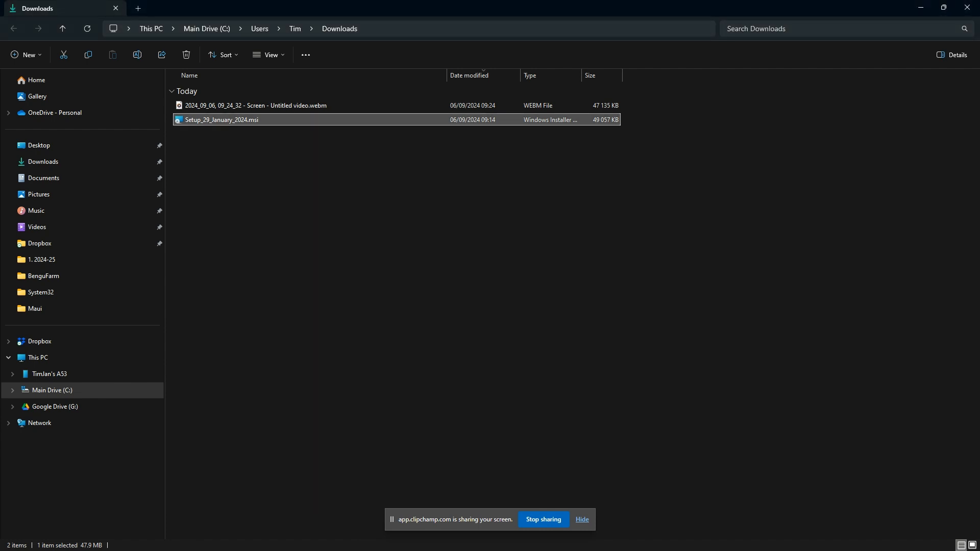